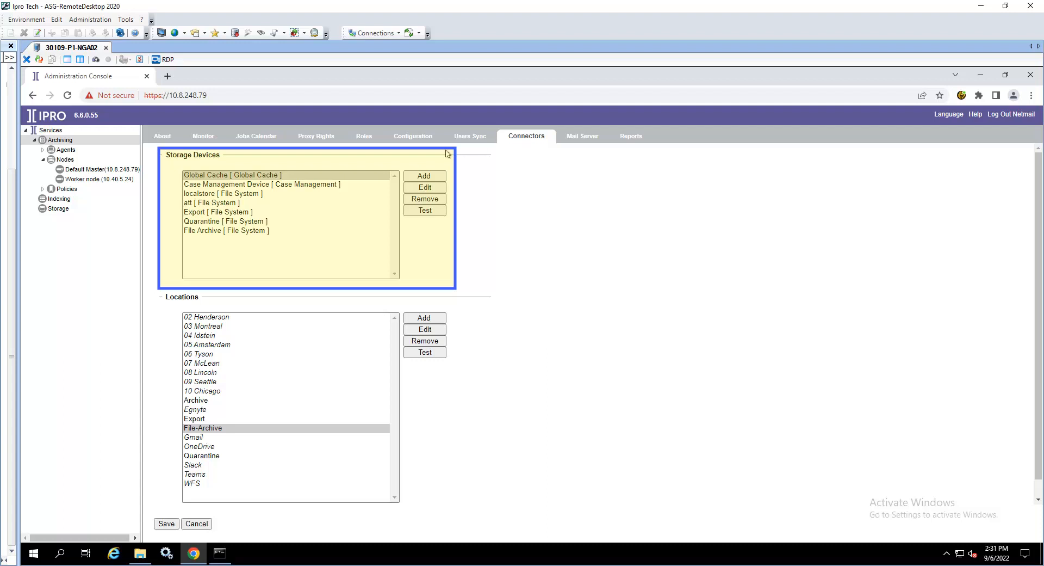
Add a storage device of type File System and name it Teams Archive.
left_click(424, 175)
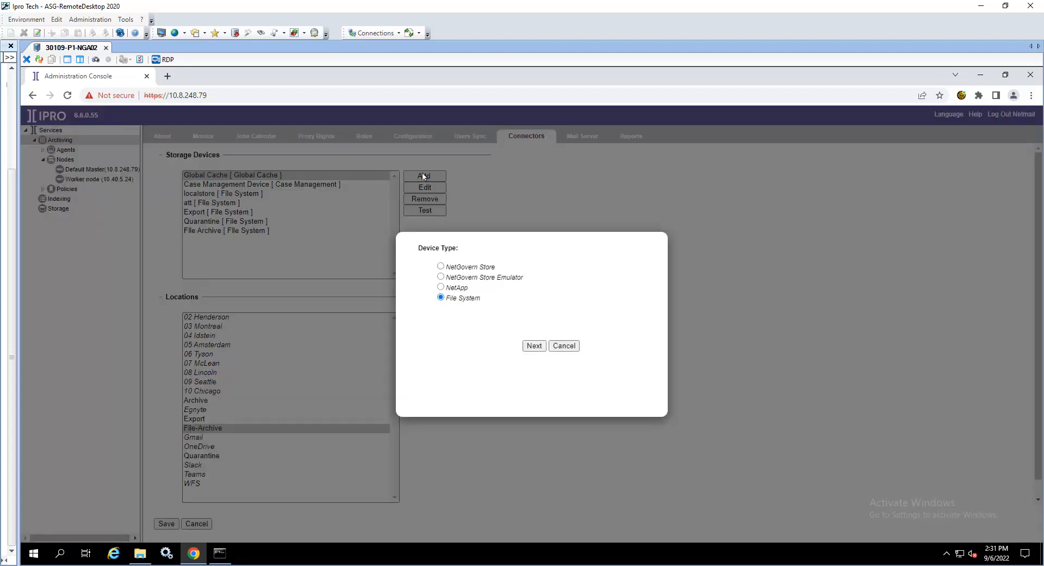
left_click(535, 343)
type("Teams Archive")
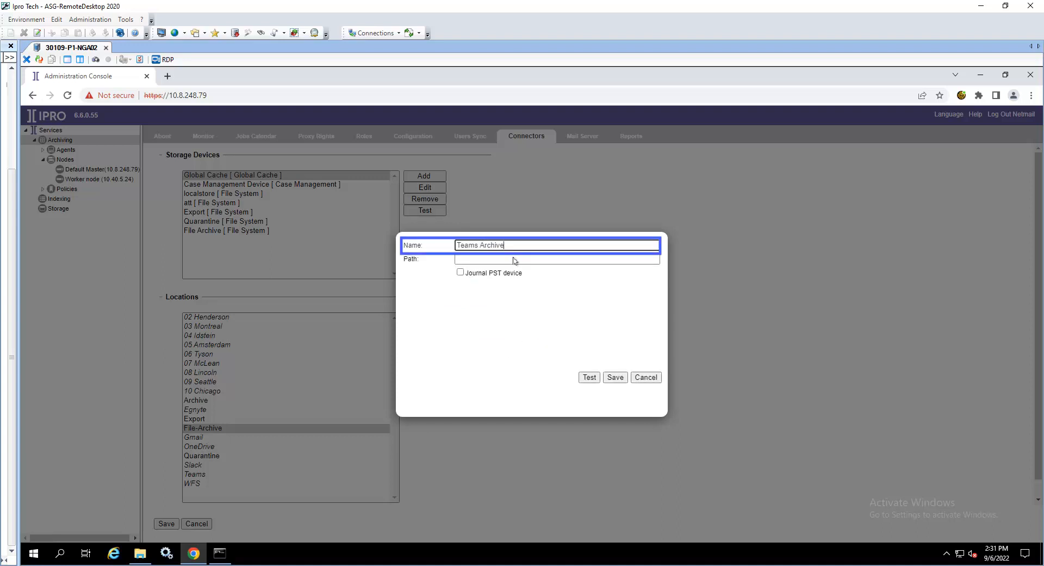
Copy the Teams Archive folder path from File Explorer into the device path: \\30109-wfs01\p1-d1\_NETGOVERN\Teams Archive.
key("alt+Tab")
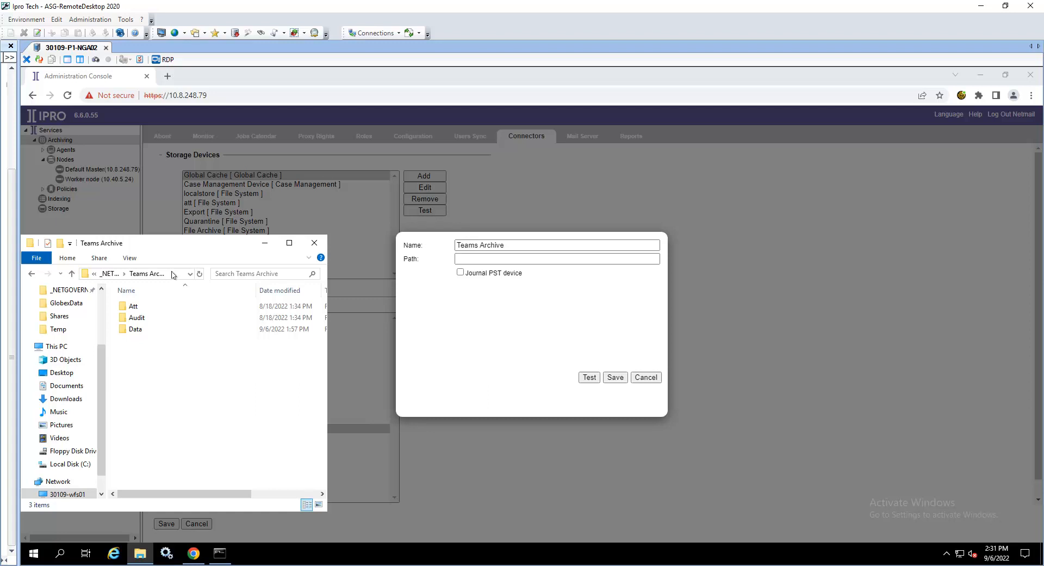
left_click(173, 274)
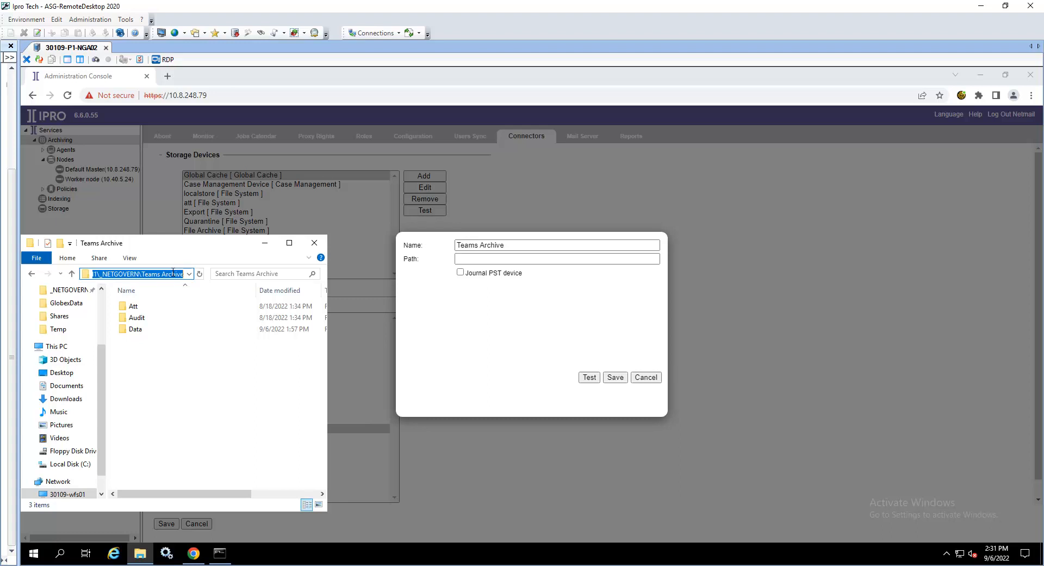
left_click(519, 260)
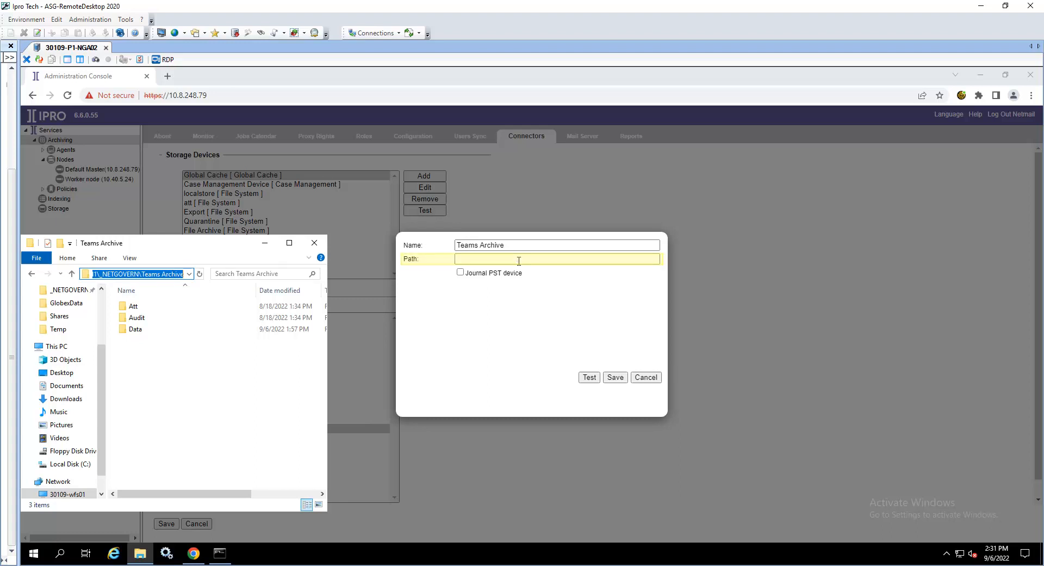
key("ctrl+v")
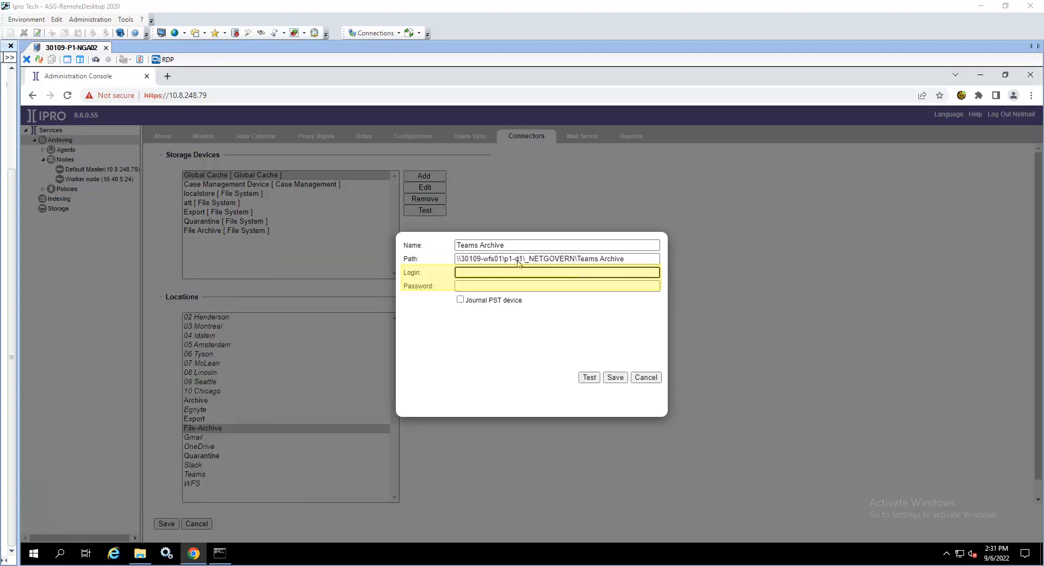
Enter the service account login and password for the storage device.
type("pcaasnet.local\\30109-p1-svc")
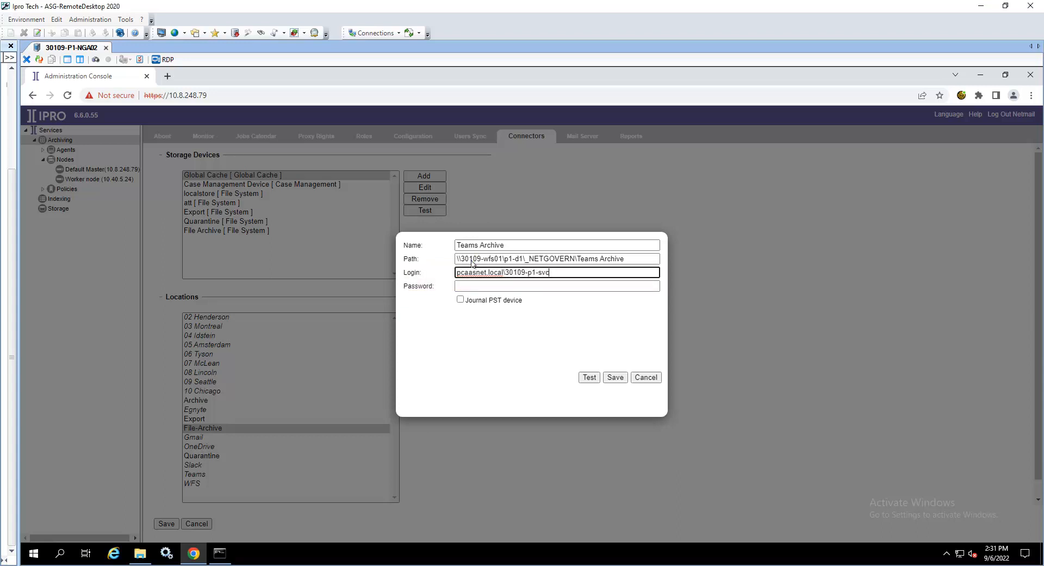
left_click(467, 285)
key("ctrl+v")
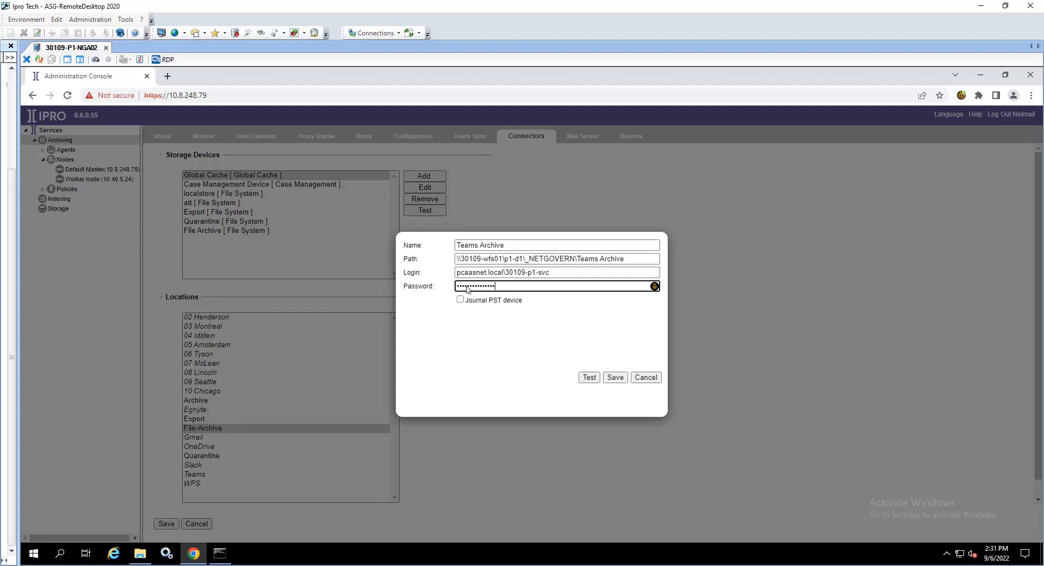
Test the new storage device's connection and save the device.
left_click(583, 378)
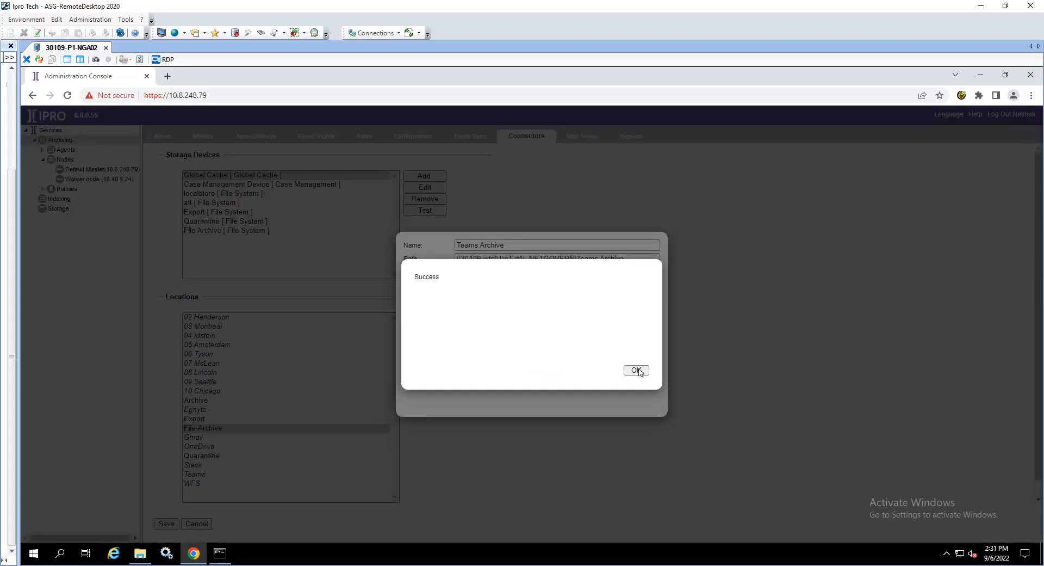
left_click(634, 371)
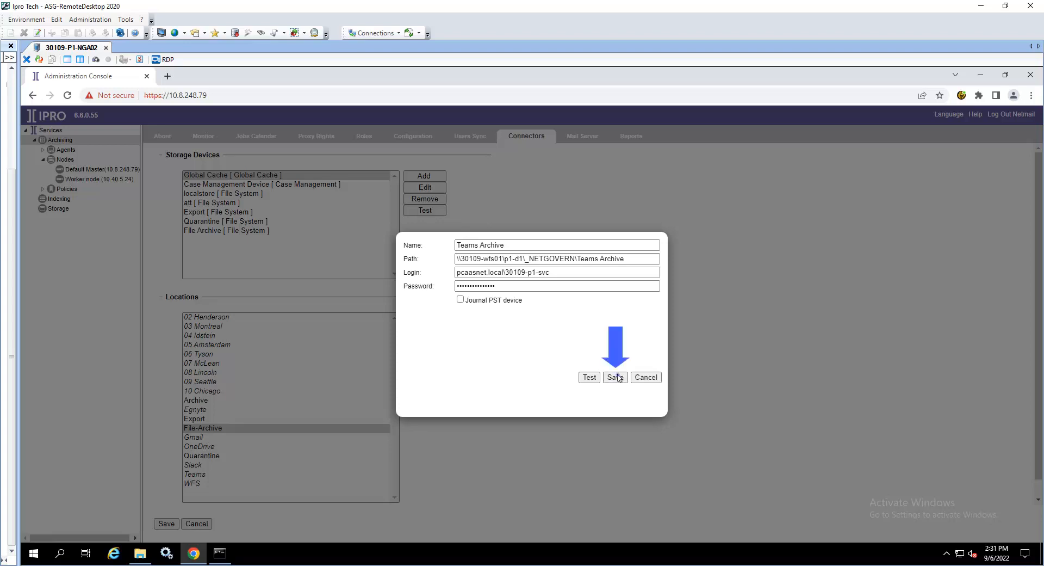
left_click(617, 377)
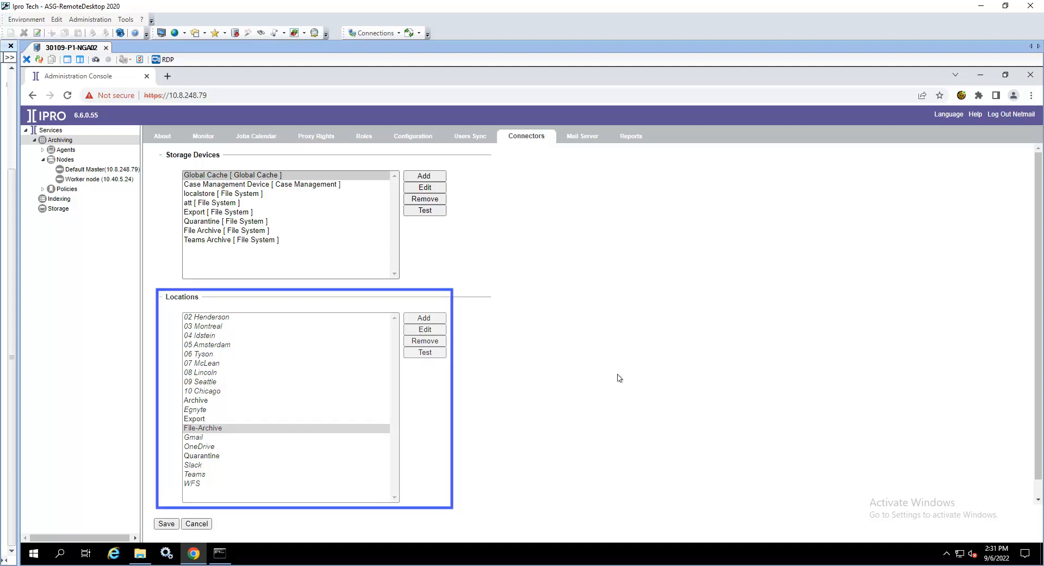
Add a storage location with the Teams Archive data format and name it Teams Archive.
left_click(424, 319)
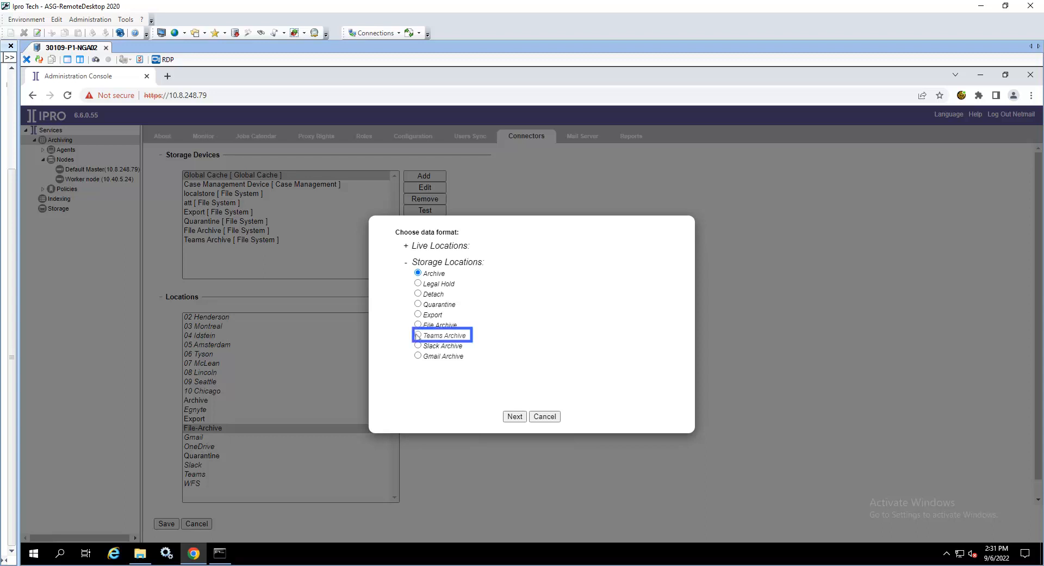
left_click(417, 336)
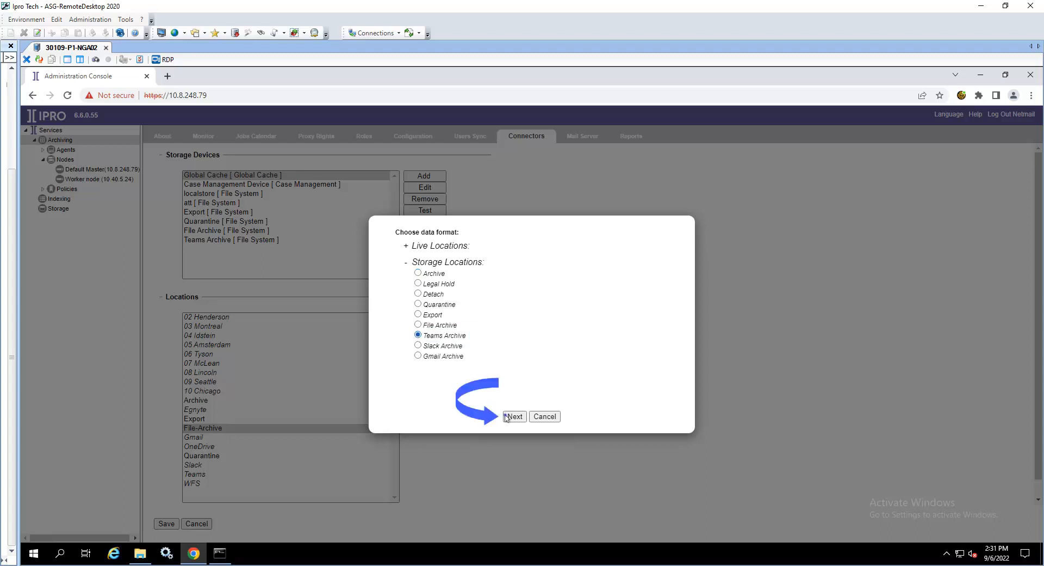
left_click(514, 416)
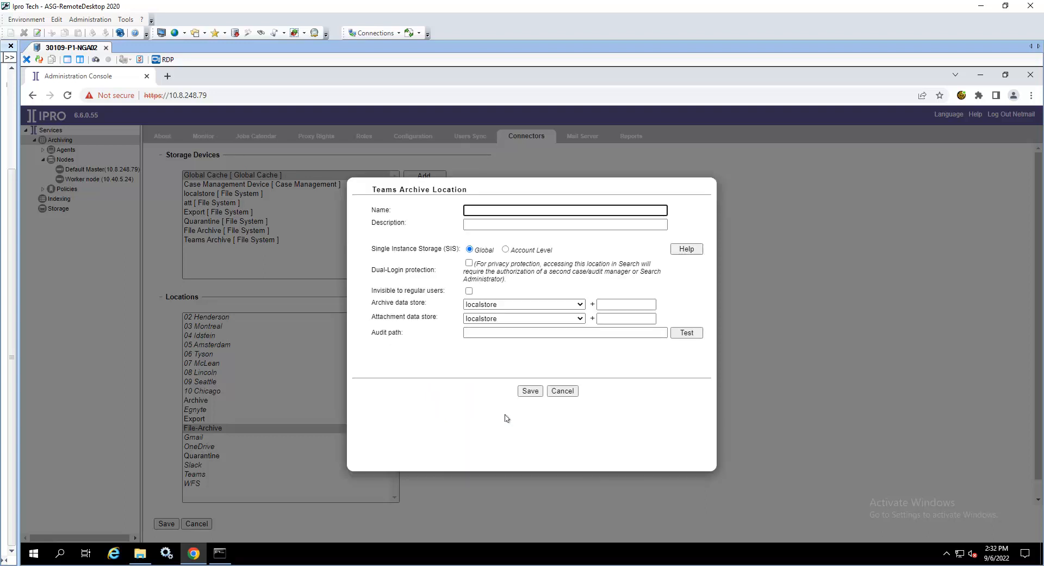
type("Teams Archive")
left_click(670, 225)
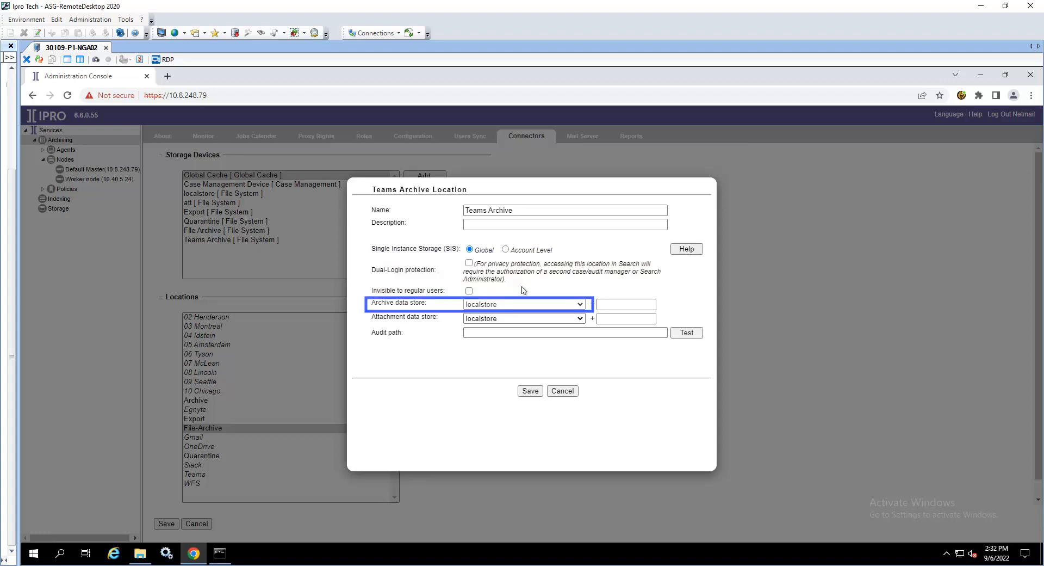
Set the archive data store to Teams Archive with subfolder Data, and the attachment data store to Teams Archive with subfolder Att.
left_click(566, 307)
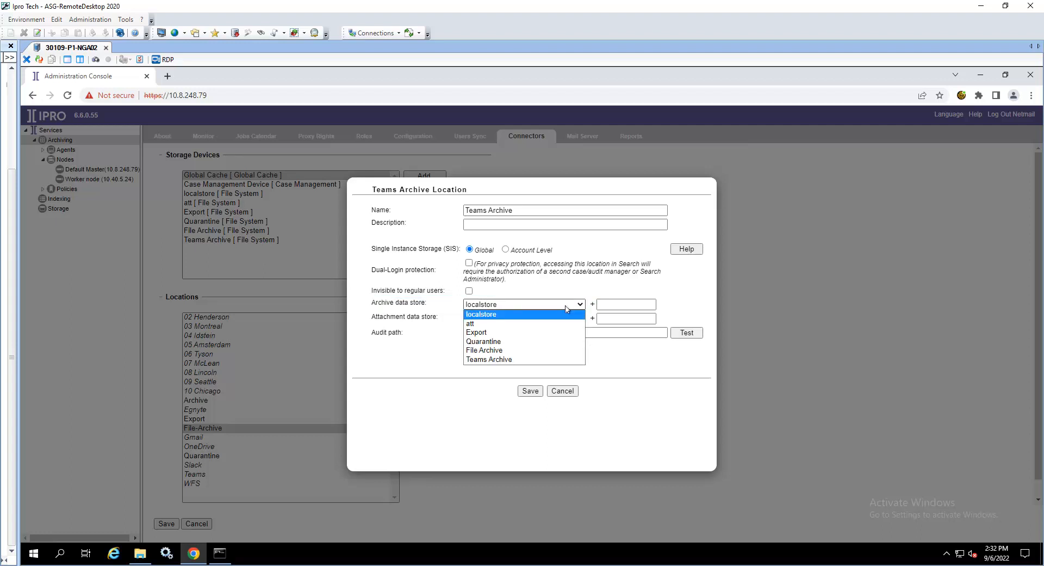
left_click(499, 359)
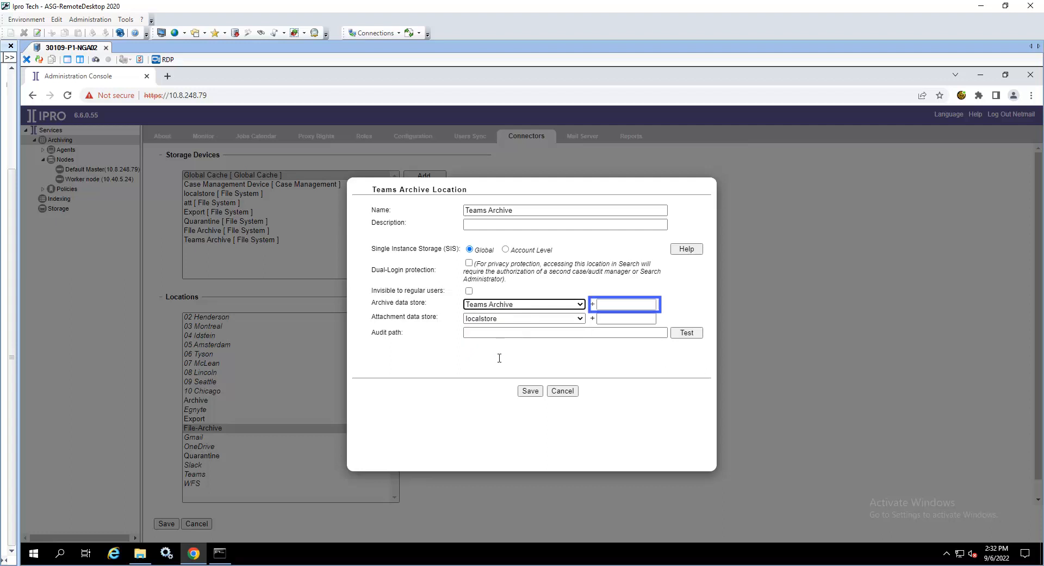
type("Data")
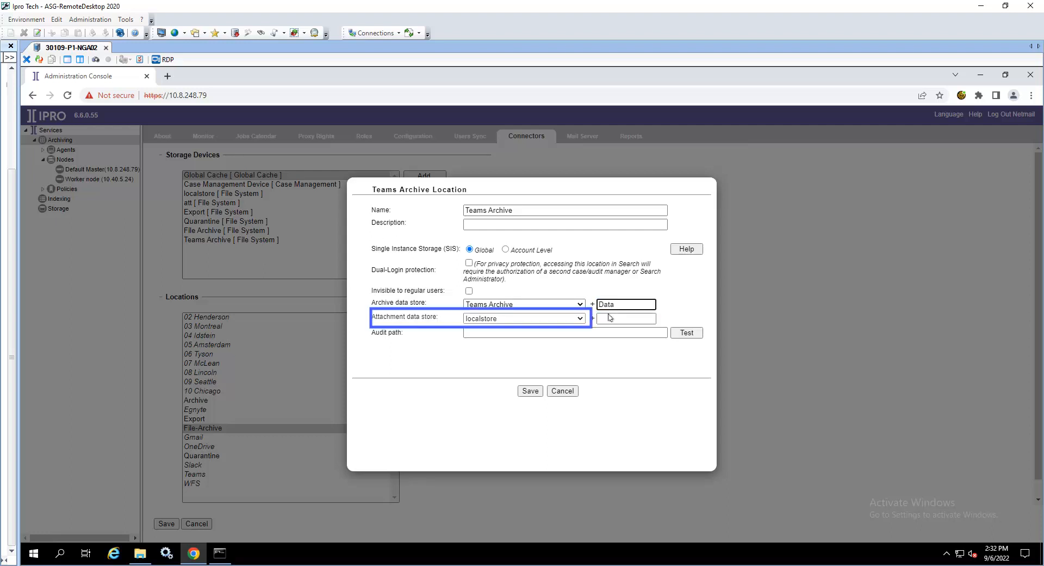
left_click(574, 317)
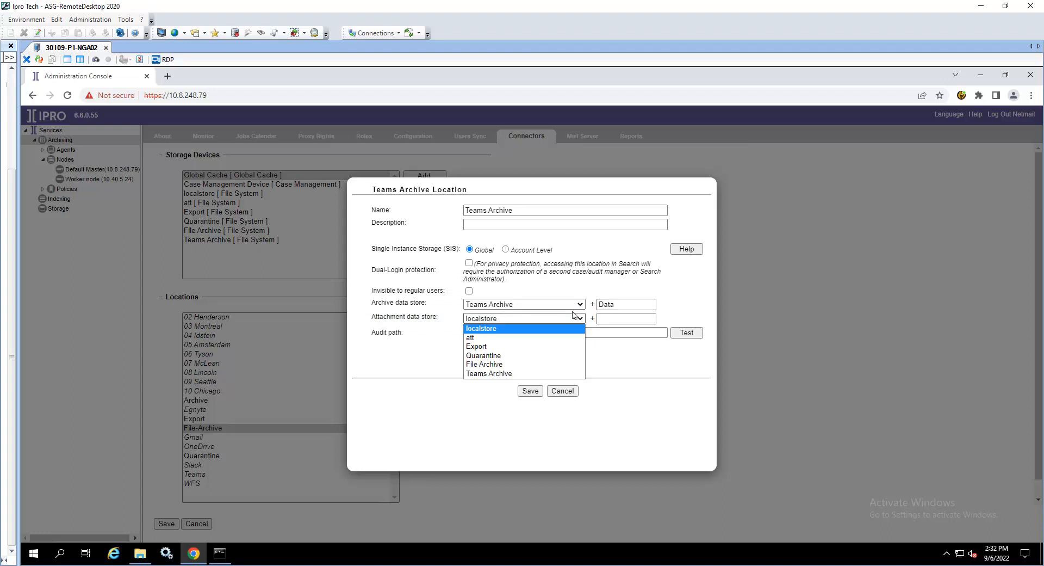
left_click(522, 374)
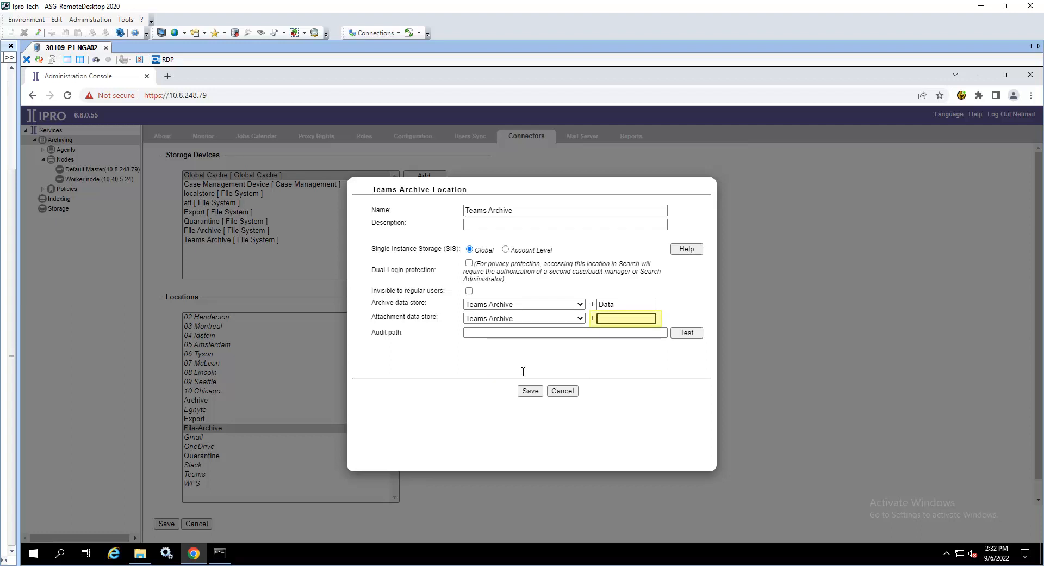
type("Att")
Copy the Audit folder's path from File Explorer into the audit path: \\30109-wfs01\p1-d1\_NETGOVERN\Teams Archive\Audit.
key("alt+Tab")
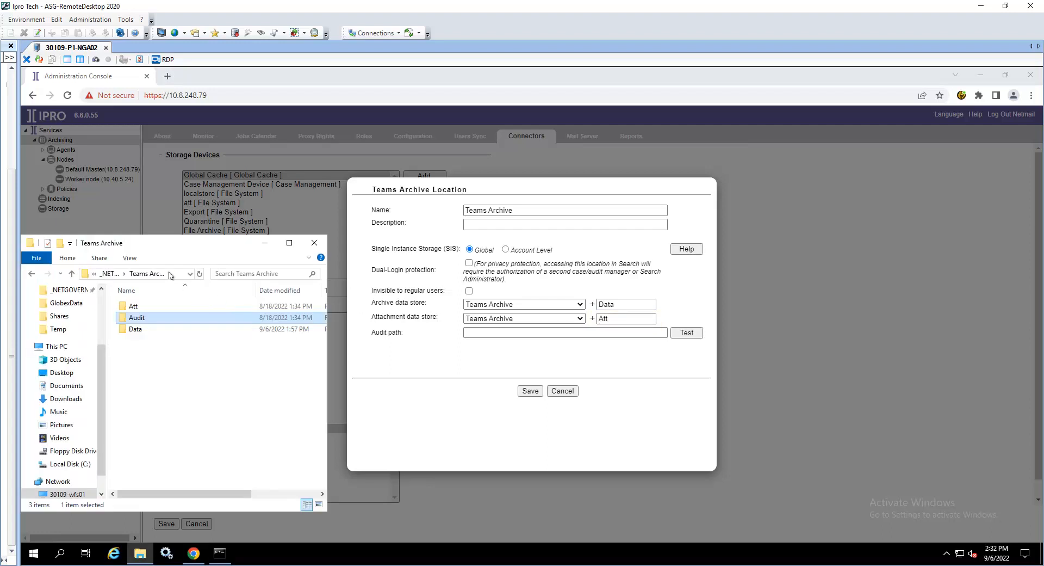
key("Return")
left_click(170, 274)
left_click(474, 333)
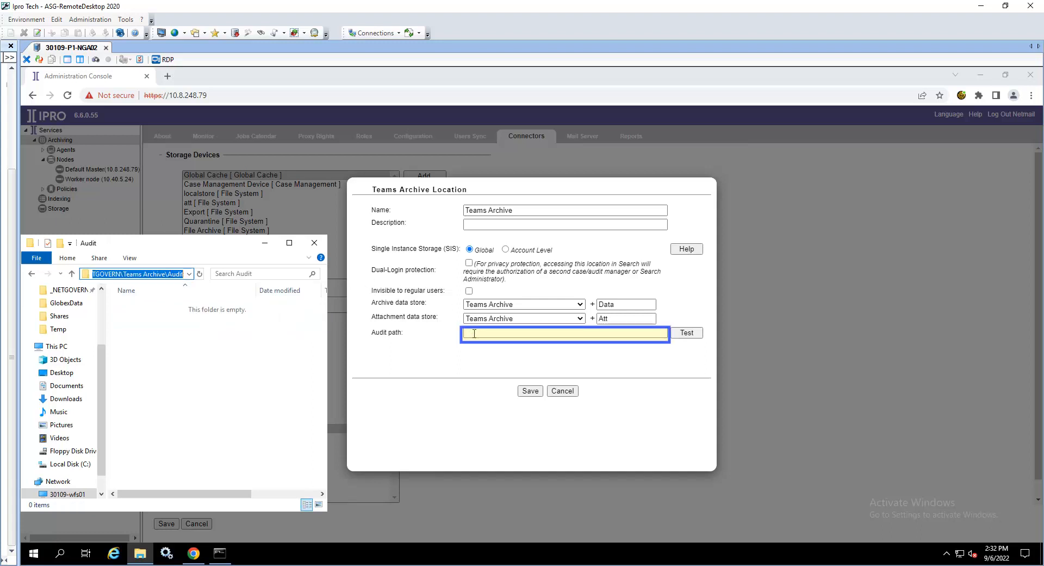
key("ctrl+v")
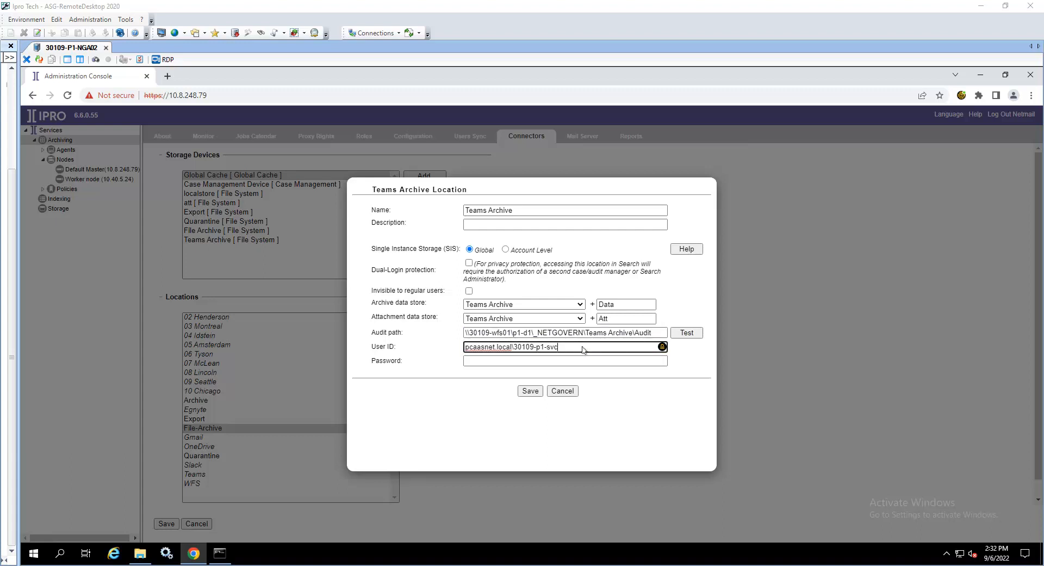
Enter the service account user ID and password for the audit path.
left_click(571, 362)
left_click(571, 362)
key("ctrl+v")
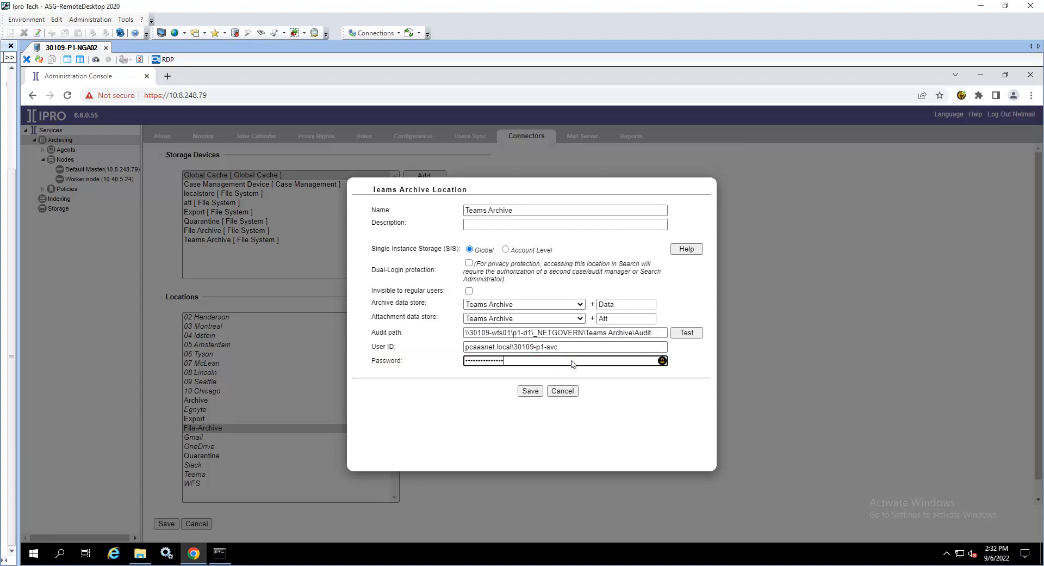
Test the audit path, then save the location as Teams-Archive together with the connector settings.
left_click(688, 335)
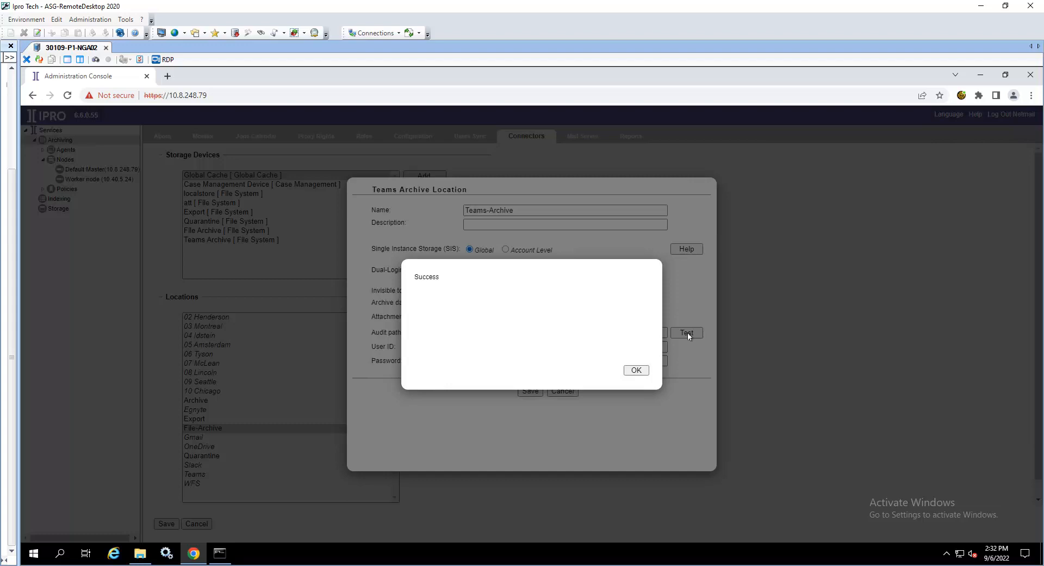
left_click(639, 371)
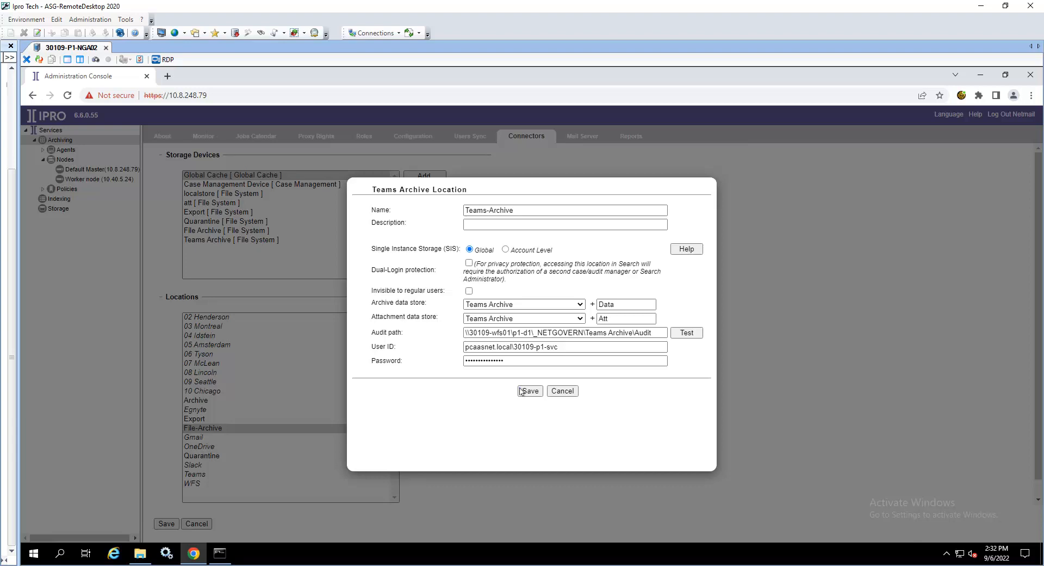
left_click(527, 390)
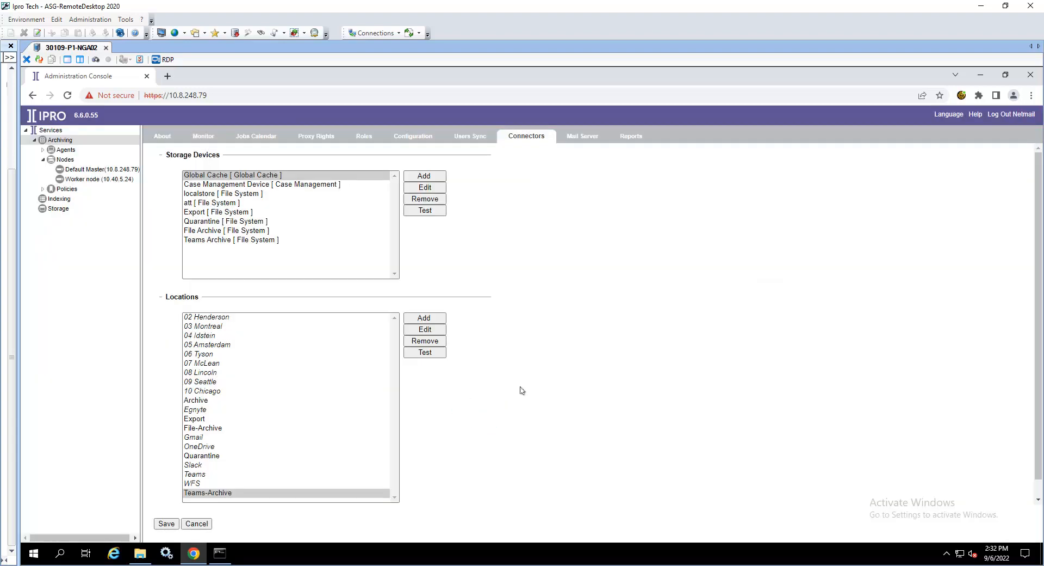
left_click(166, 524)
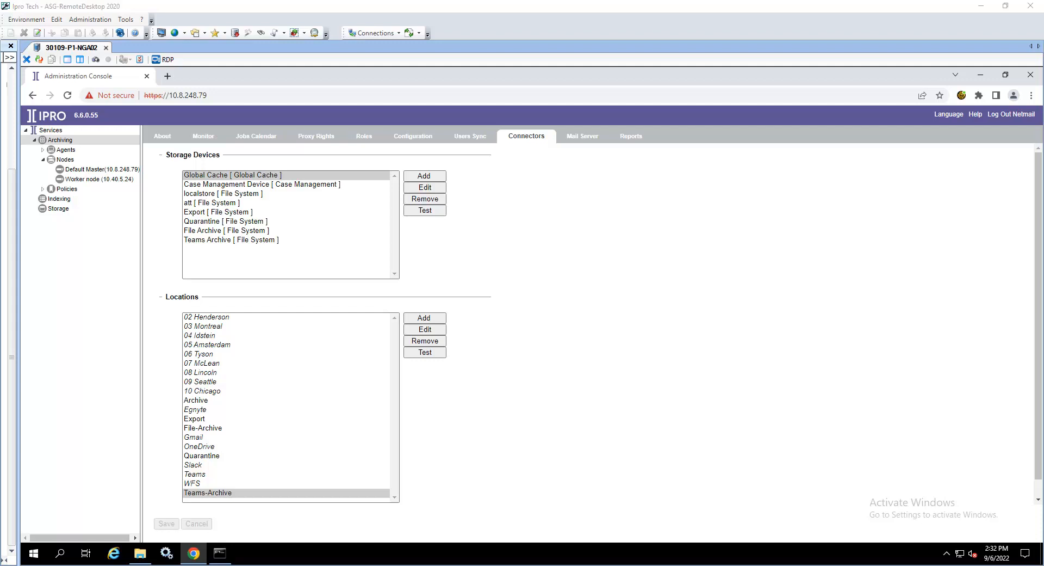